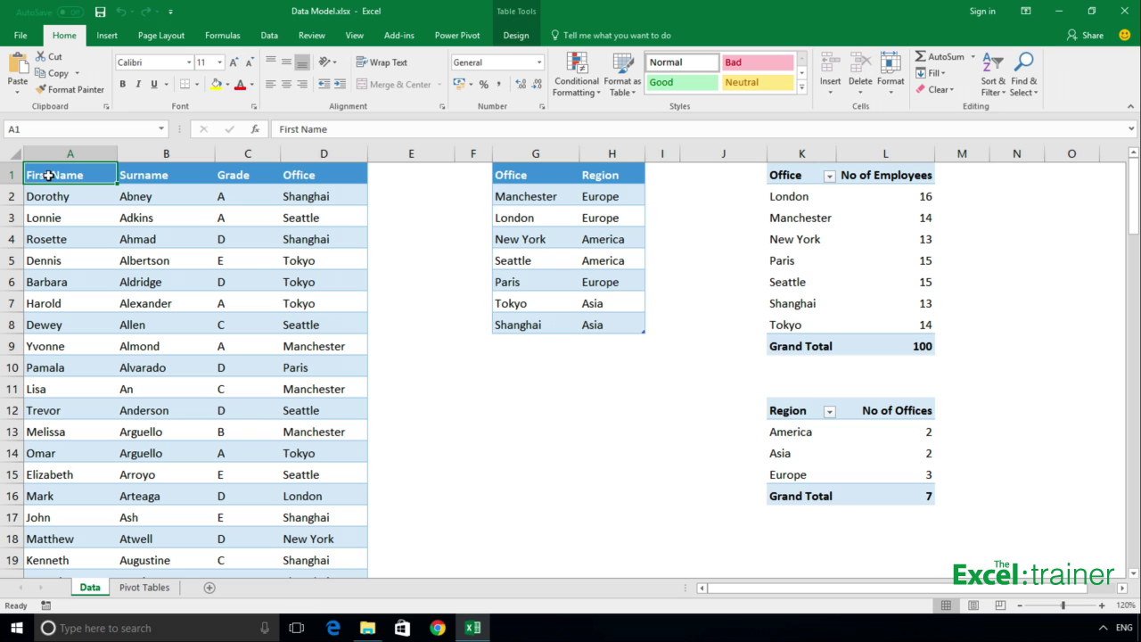
Insert an Office slicer for the pivot table that counts employees by office
click(814, 218)
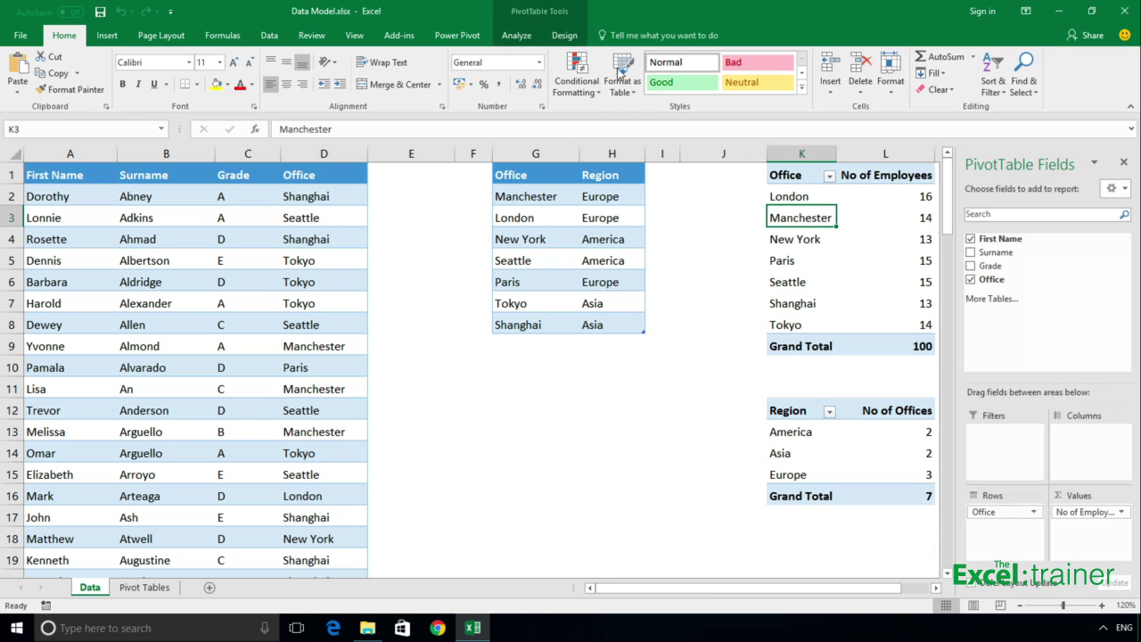
click(524, 40)
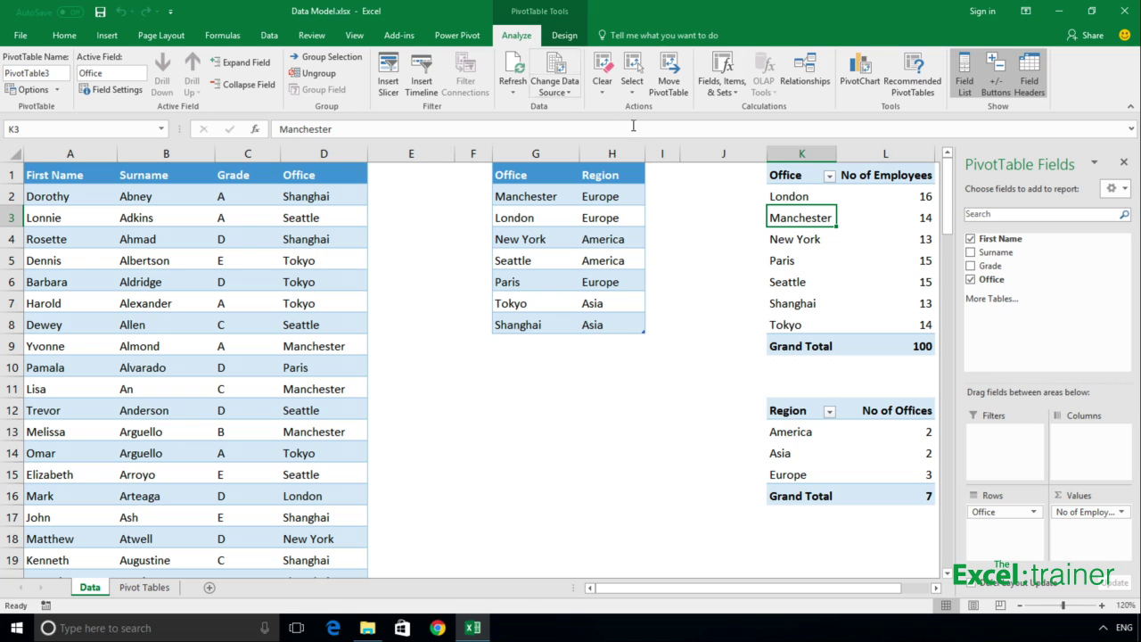
click(809, 432)
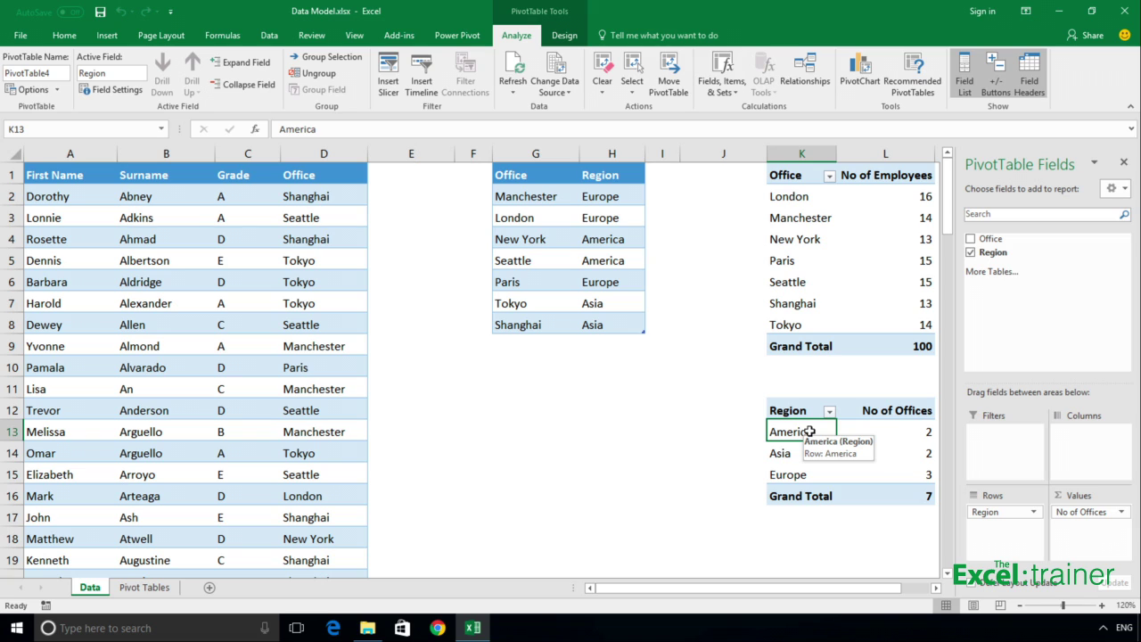
click(798, 198)
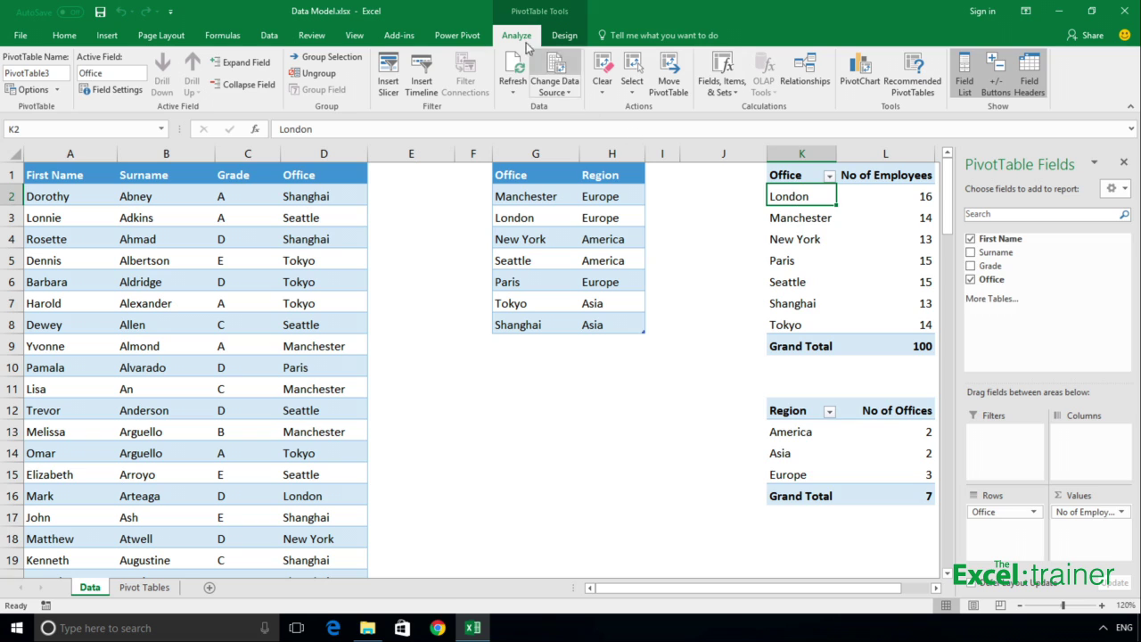
click(389, 73)
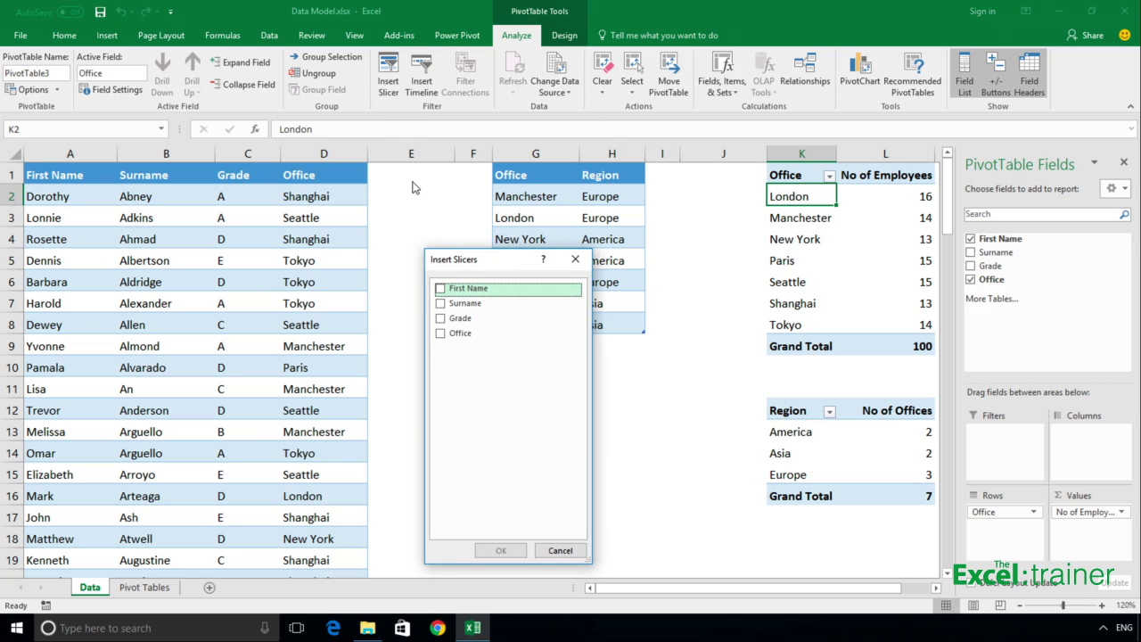
click(445, 335)
click(509, 550)
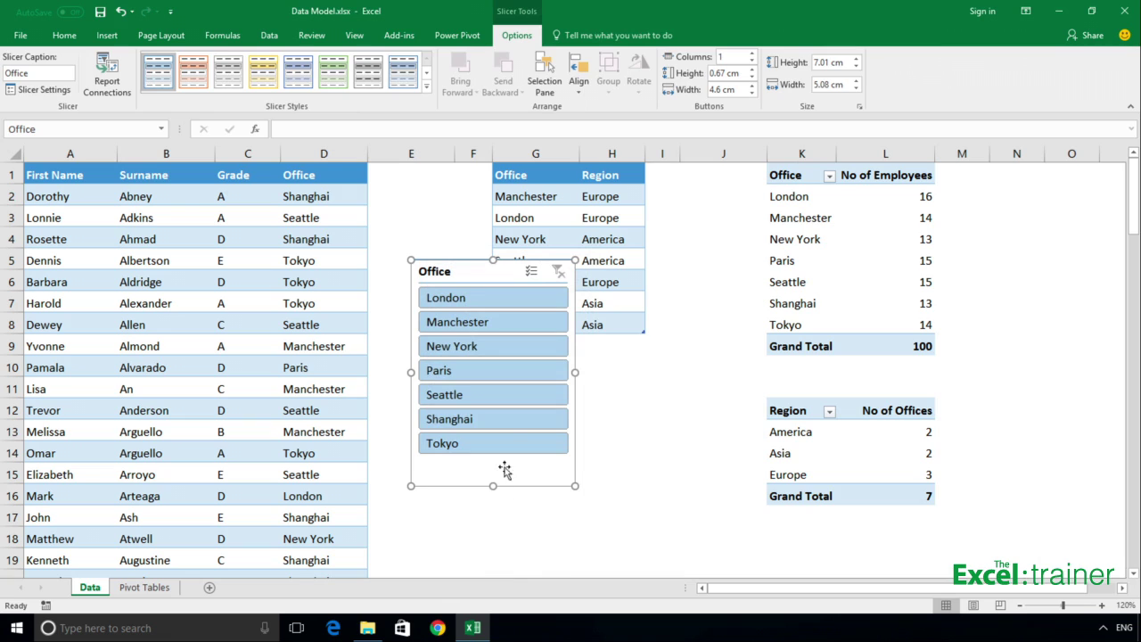
Filter the employee-count pivot table with the slicer to Paris and to Seattle, and clear the filter
click(496, 382)
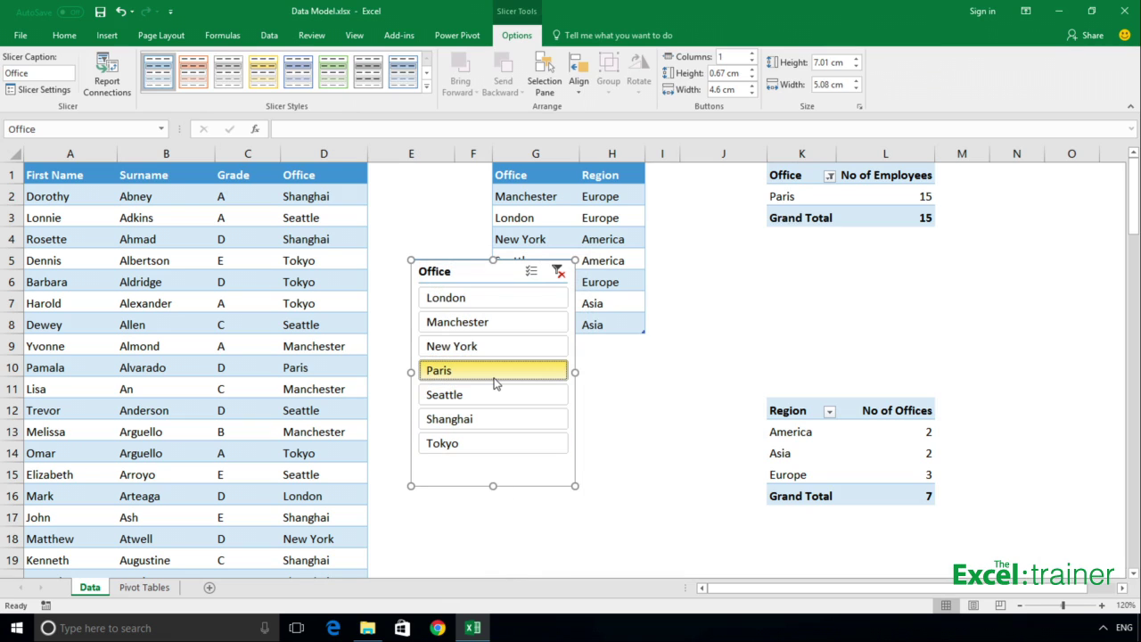
click(493, 390)
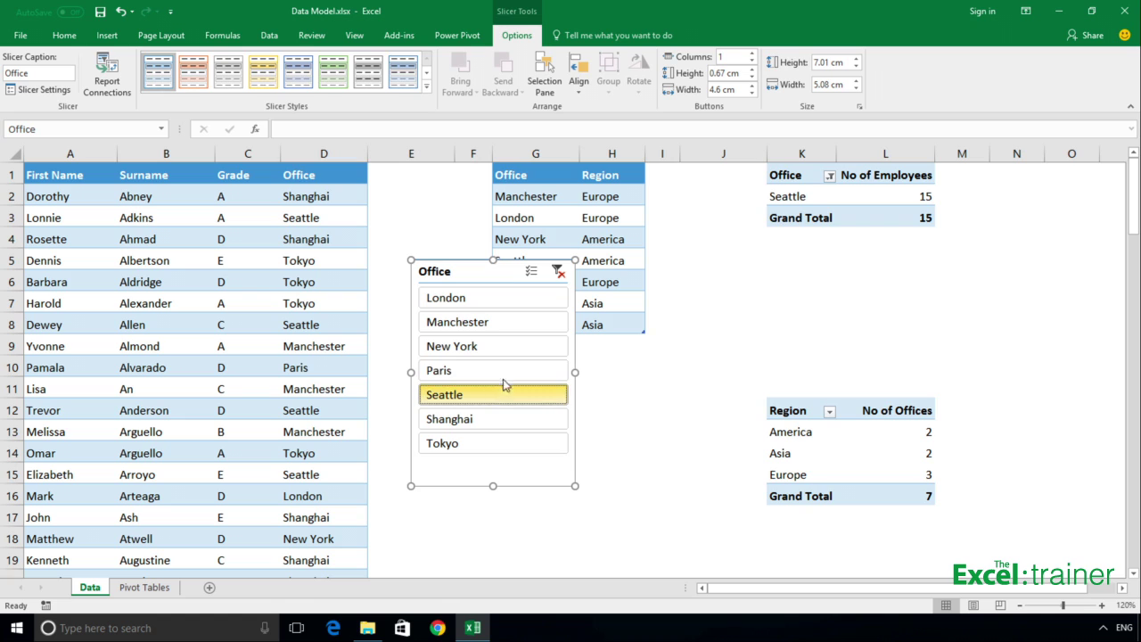
click(558, 271)
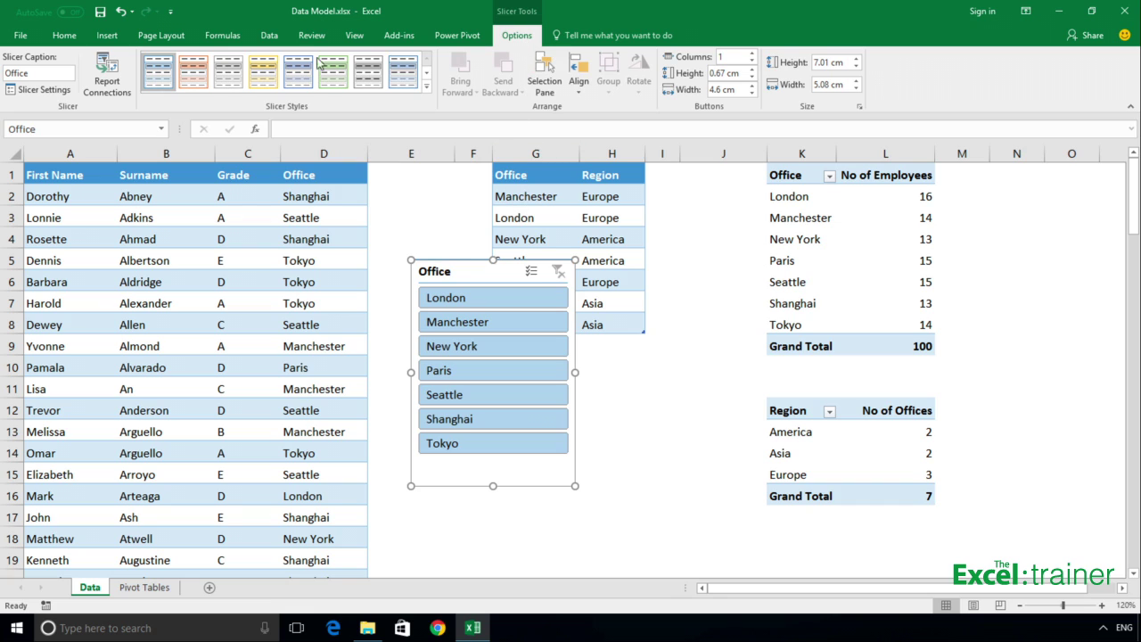
Check which pivot tables the Office slicer can connect to, and delete the slicer
click(116, 78)
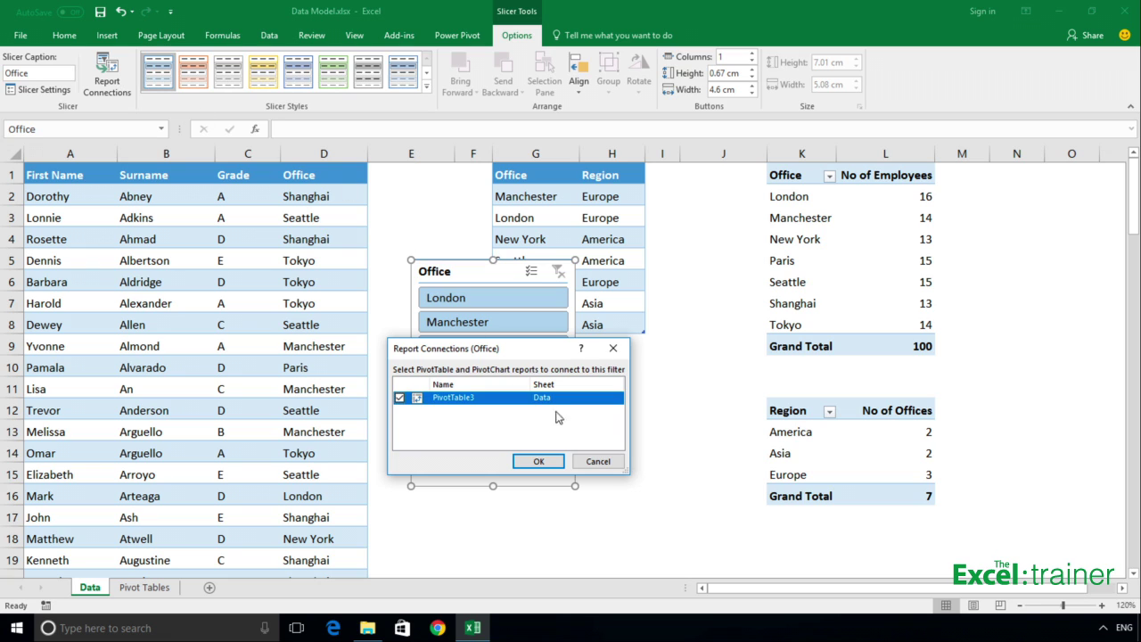
click(598, 463)
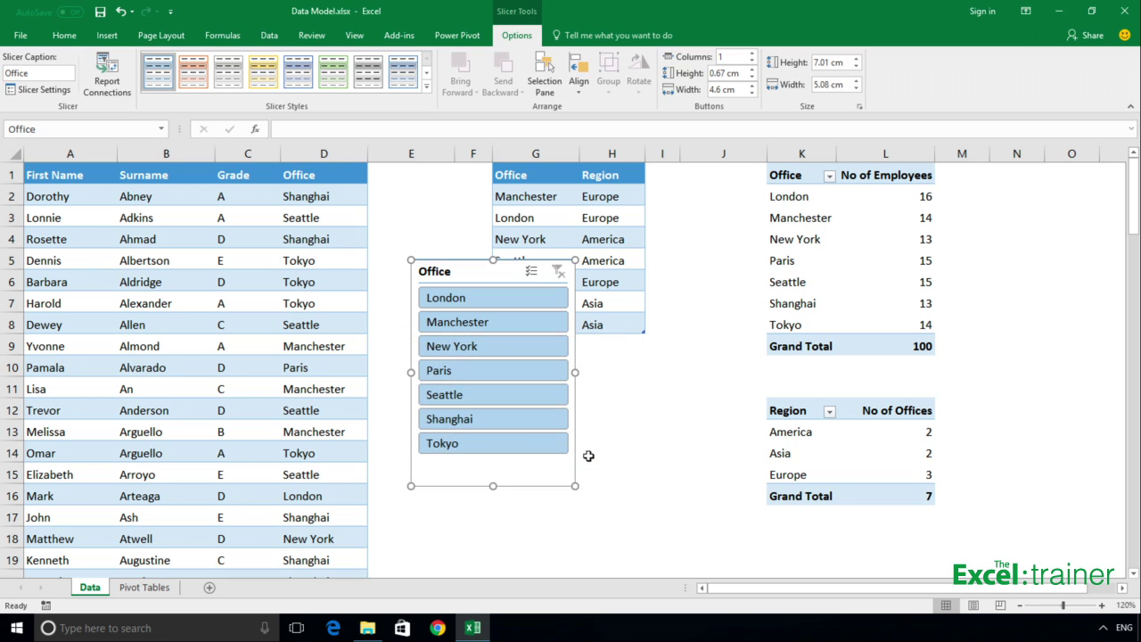
key(Delete)
click(588, 456)
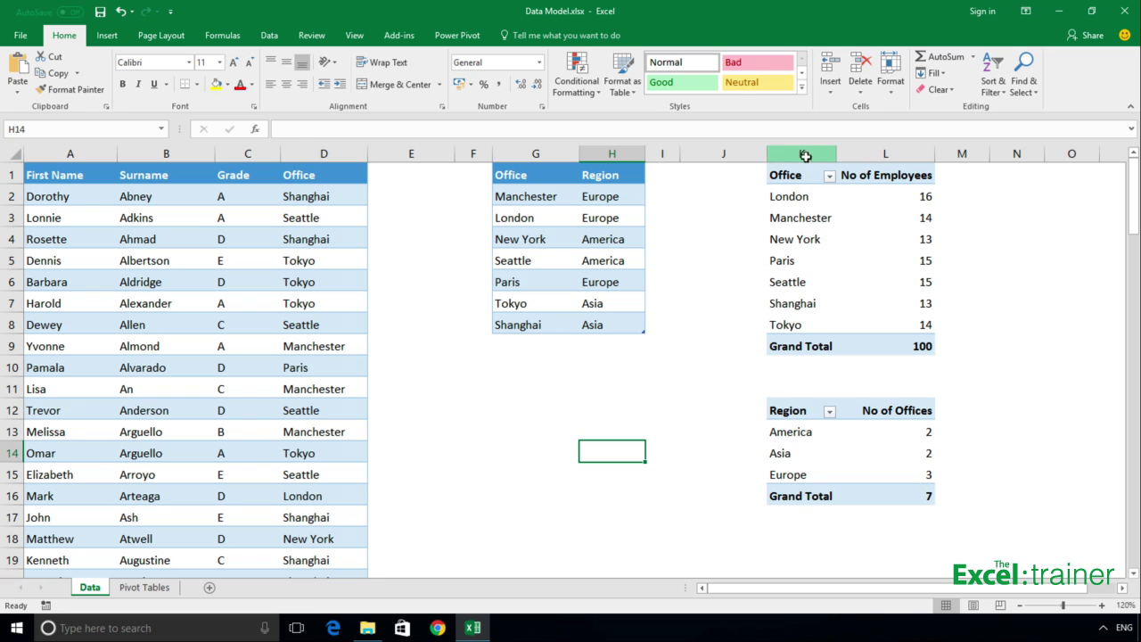
Delete columns K and L, which hold both existing pivot tables
drag(805, 154, 884, 153)
right_click(884, 154)
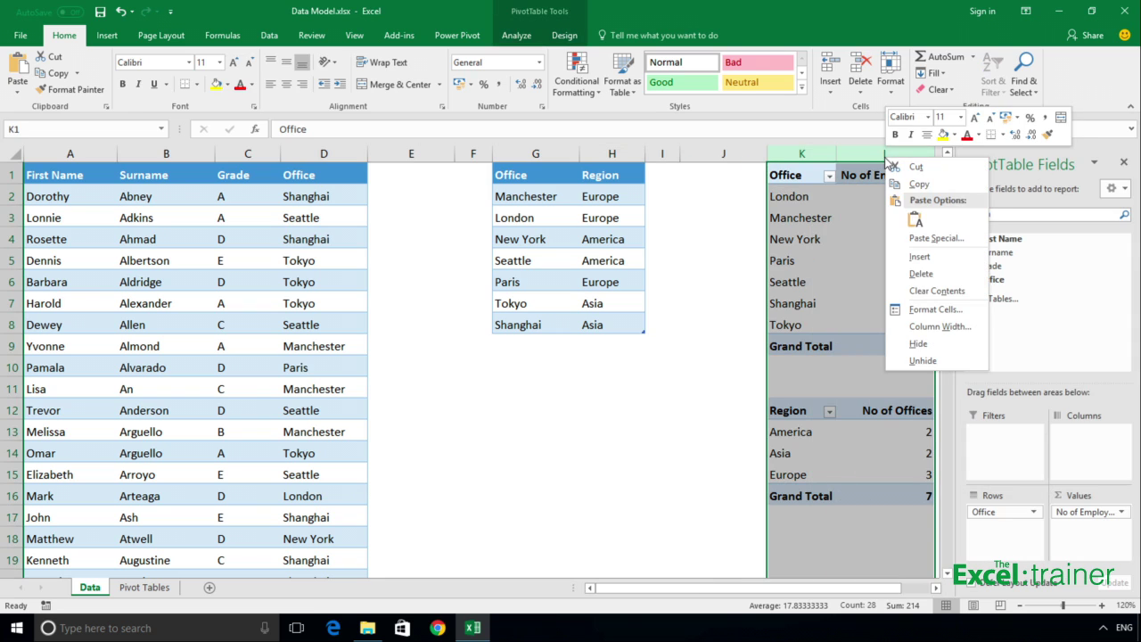
click(918, 270)
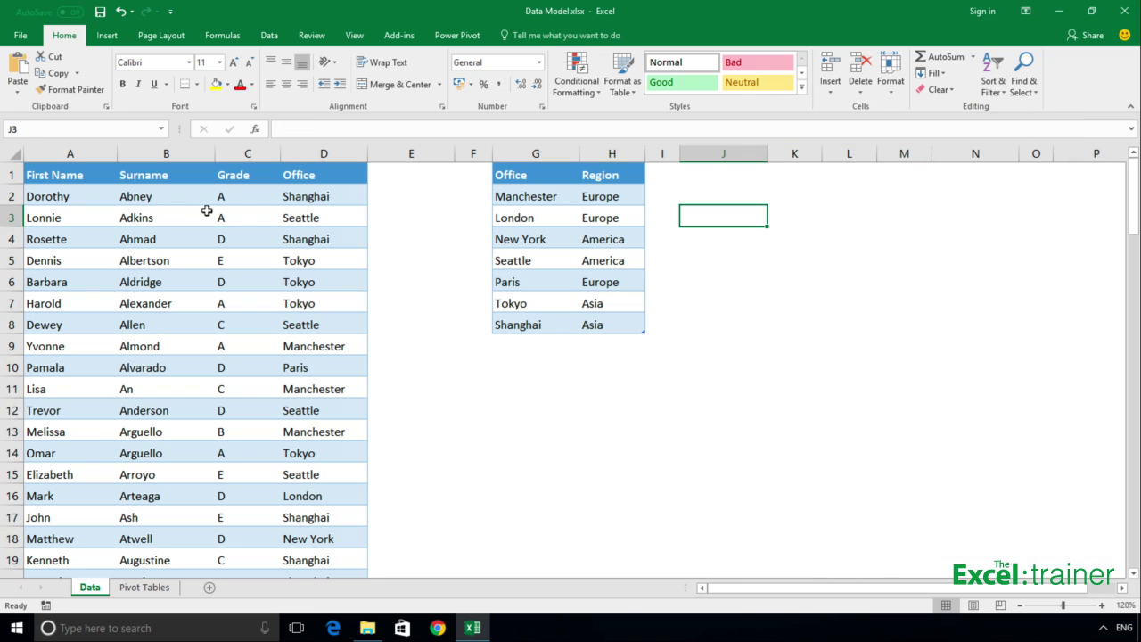
Create a PivotTable from tblEmployees at cell J2 of the Data sheet, adding its data to the Data Model
click(92, 182)
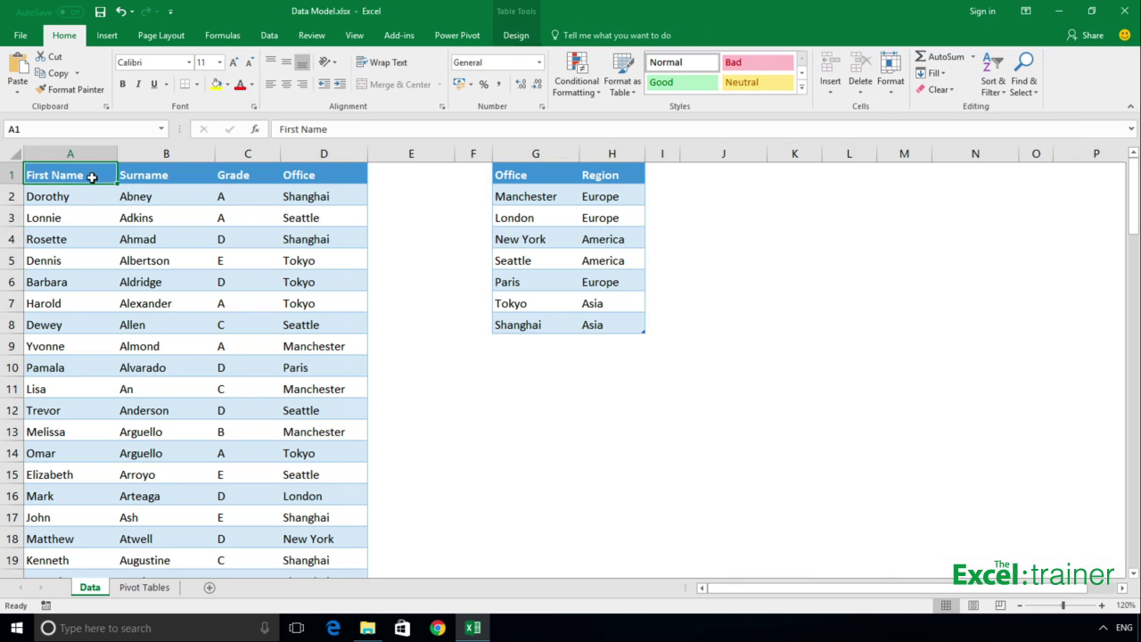
click(107, 36)
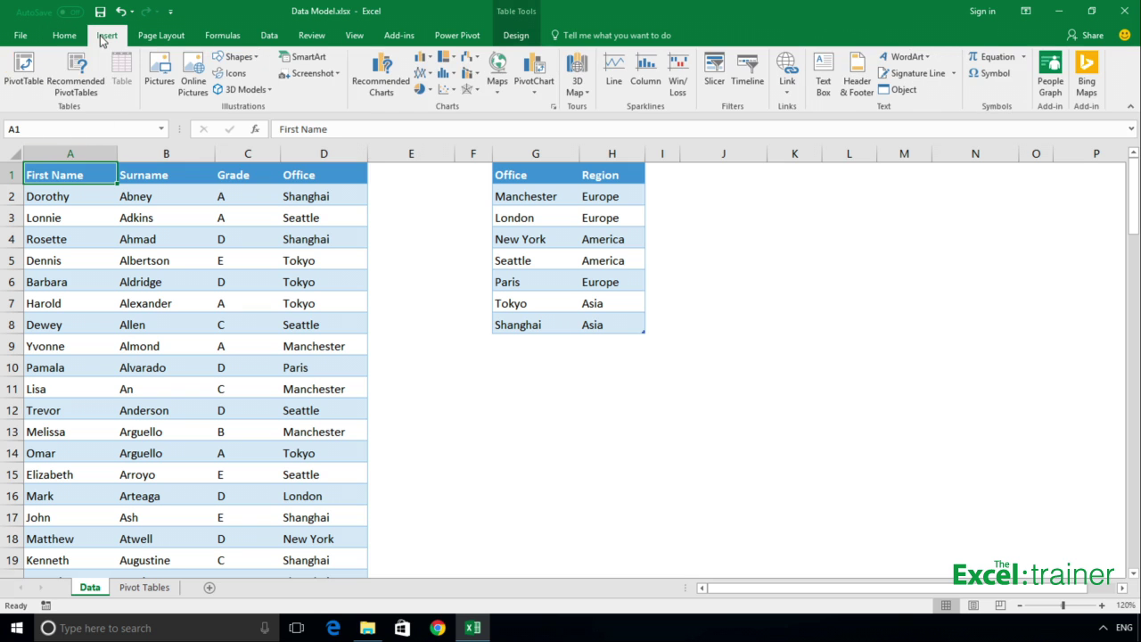
click(25, 67)
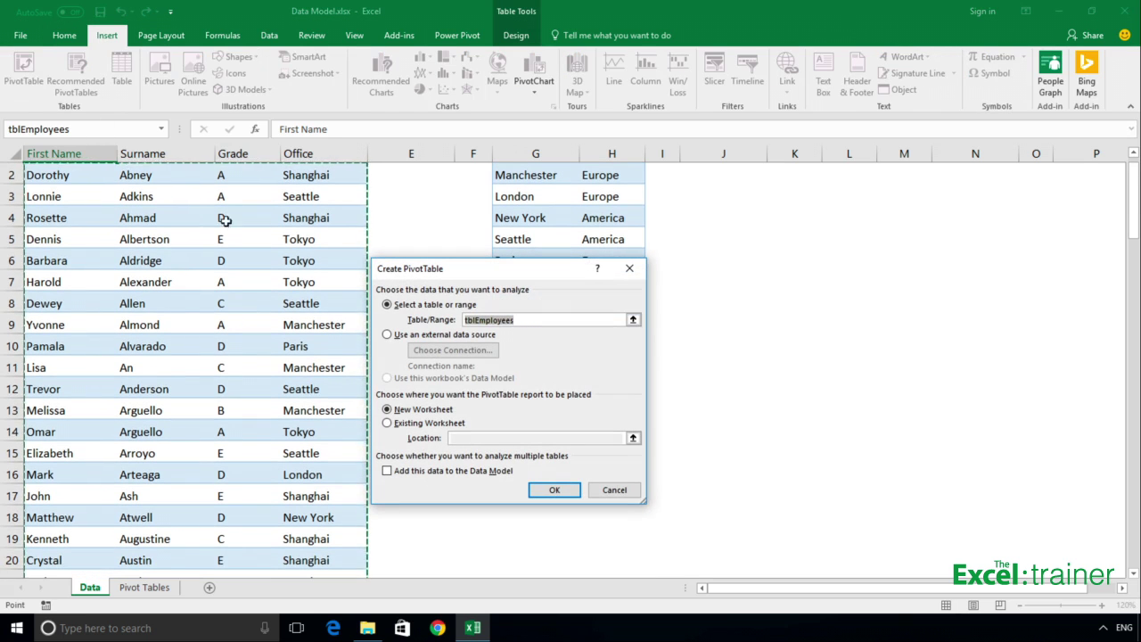
click(387, 422)
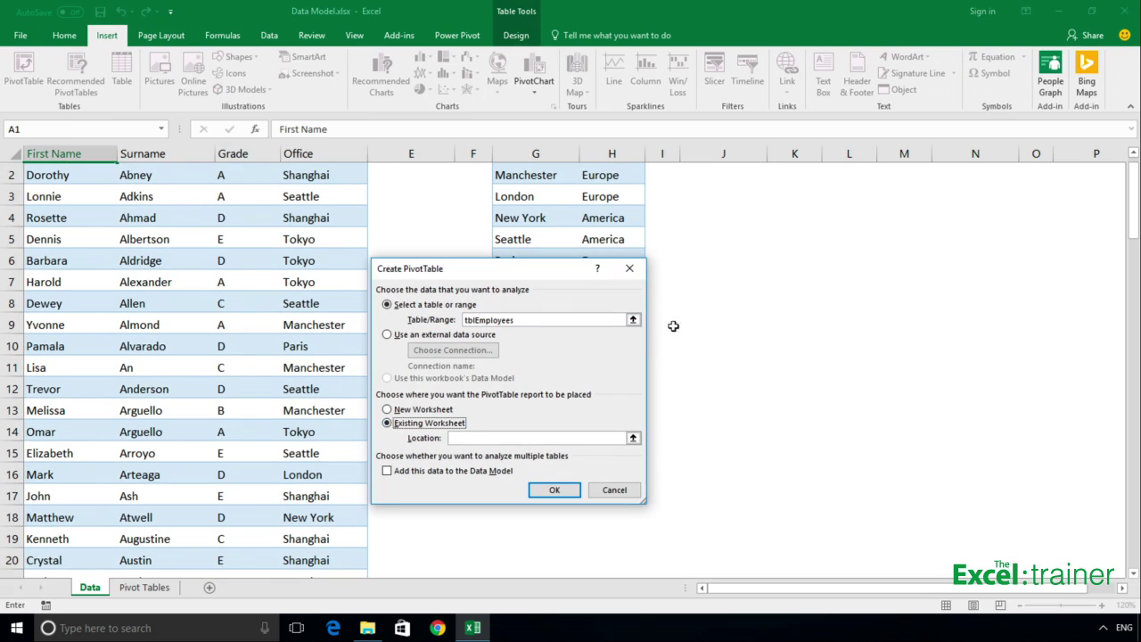
click(739, 171)
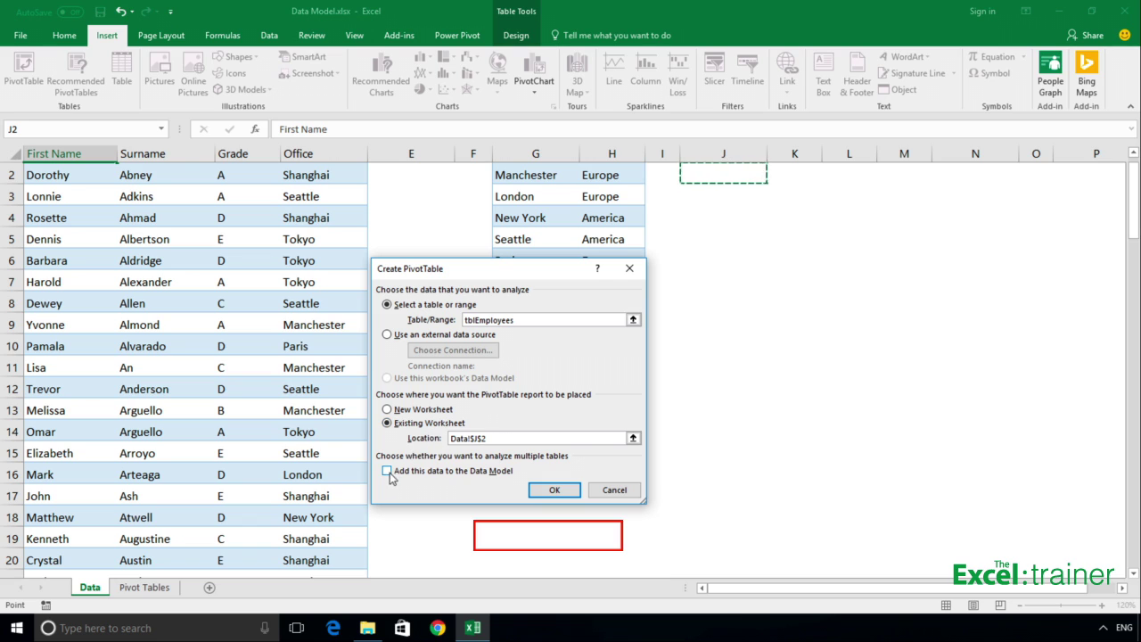
click(387, 472)
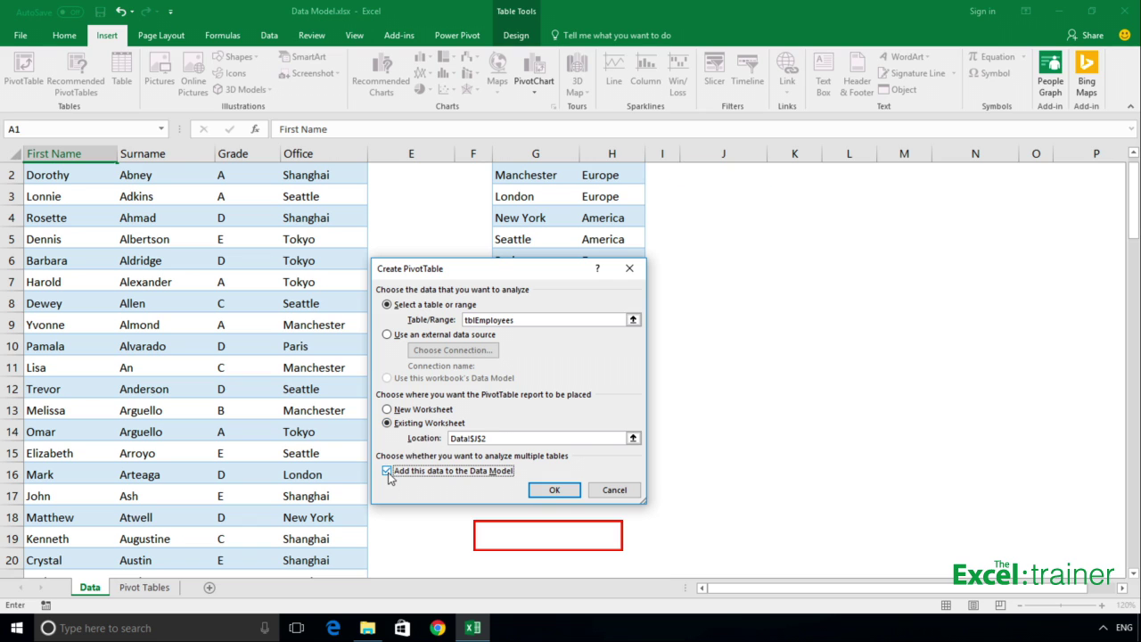
click(554, 491)
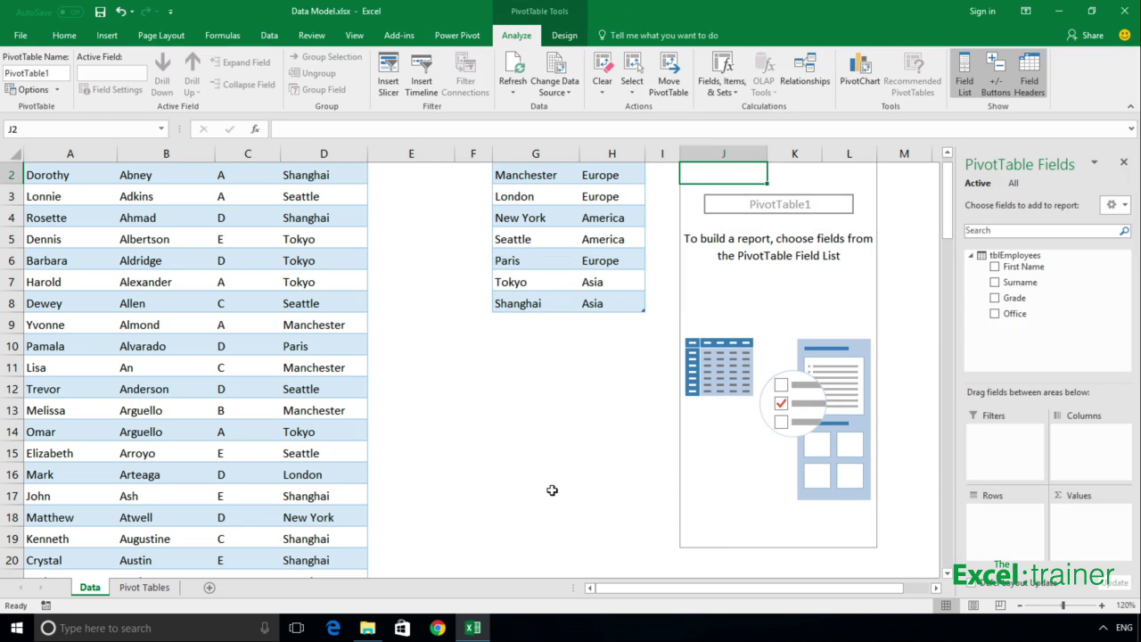
Lay out the new pivot table with Office as rows and a count of First Name as values
drag(1015, 313, 1019, 551)
drag(1022, 267, 1086, 515)
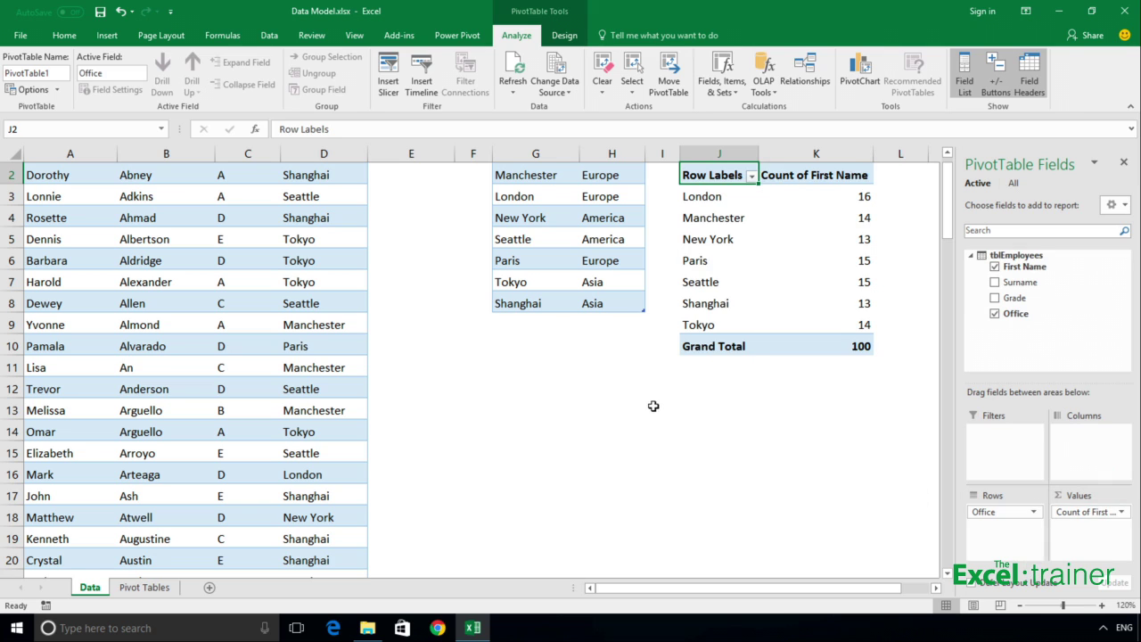
scroll(654, 405, up, 1)
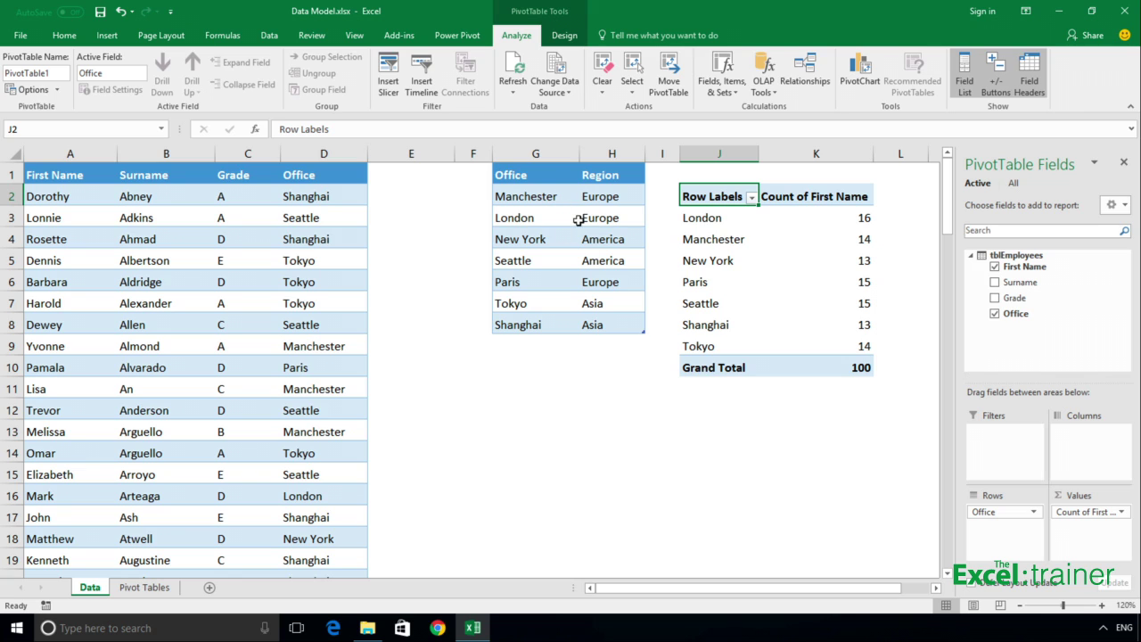
Create a second PivotTable at cell J12 using the Tables in Workbook Data Model connection as its external data source
click(711, 413)
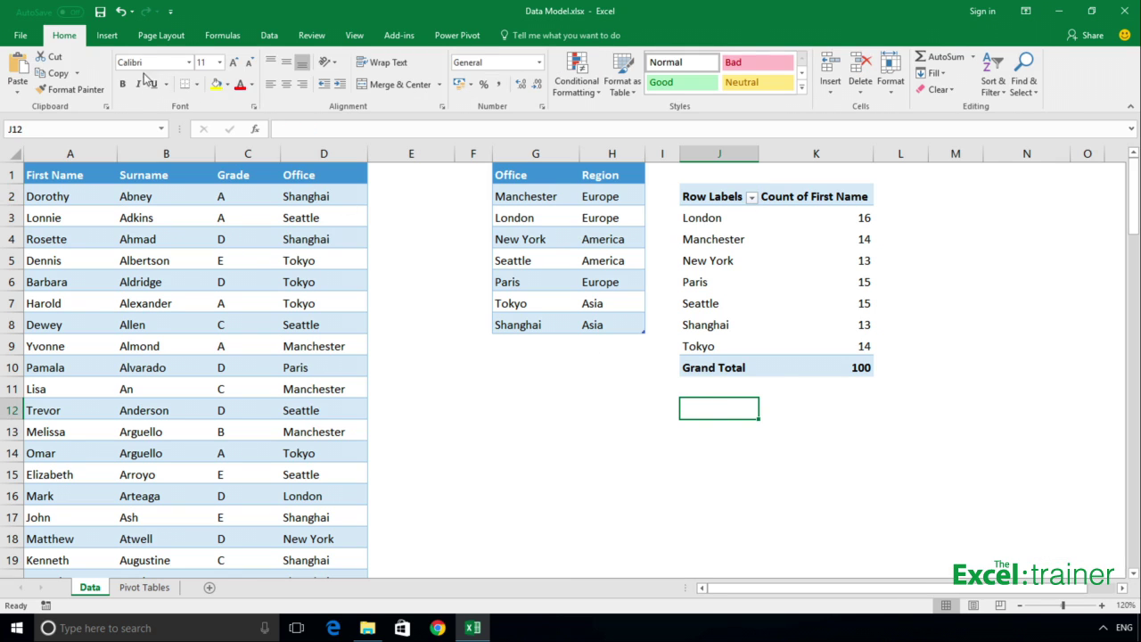
click(107, 35)
click(24, 72)
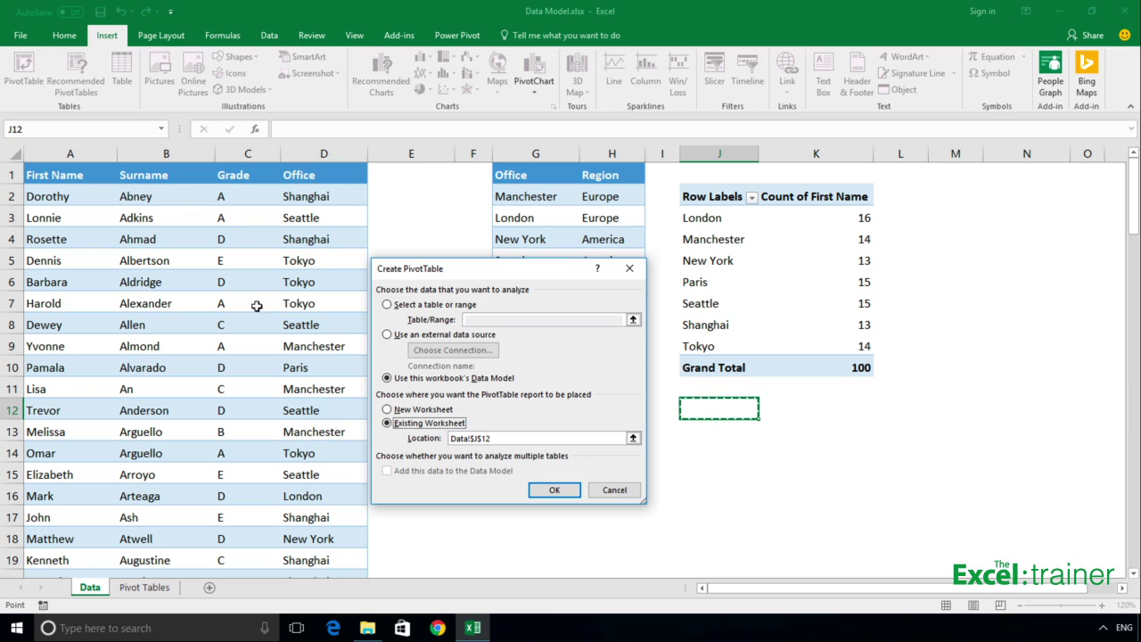
click(386, 336)
click(452, 354)
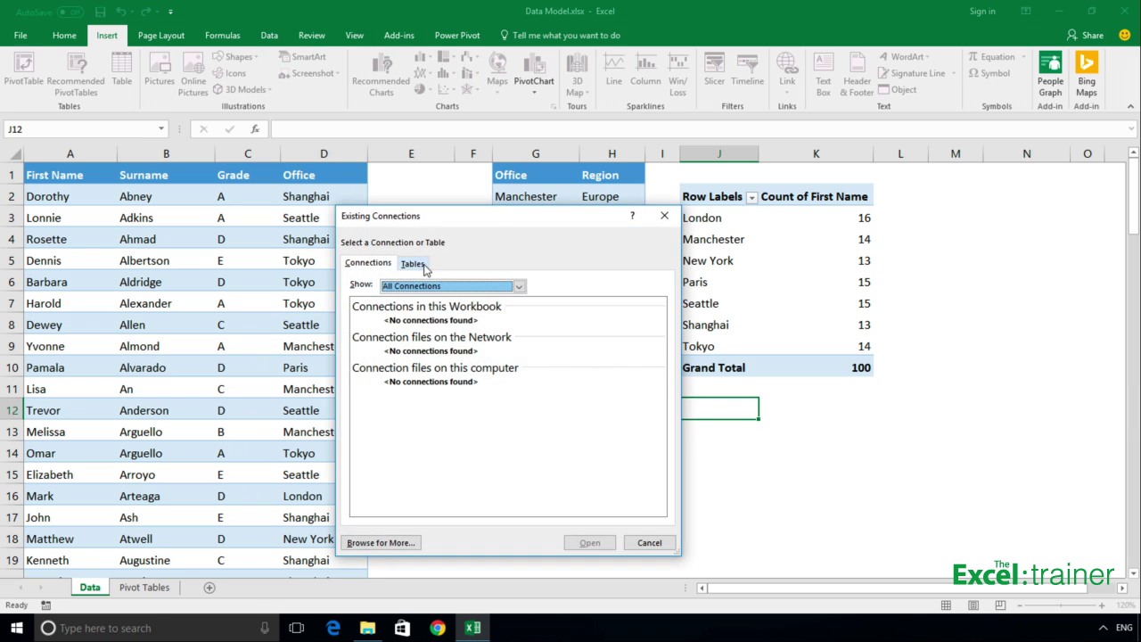
click(424, 266)
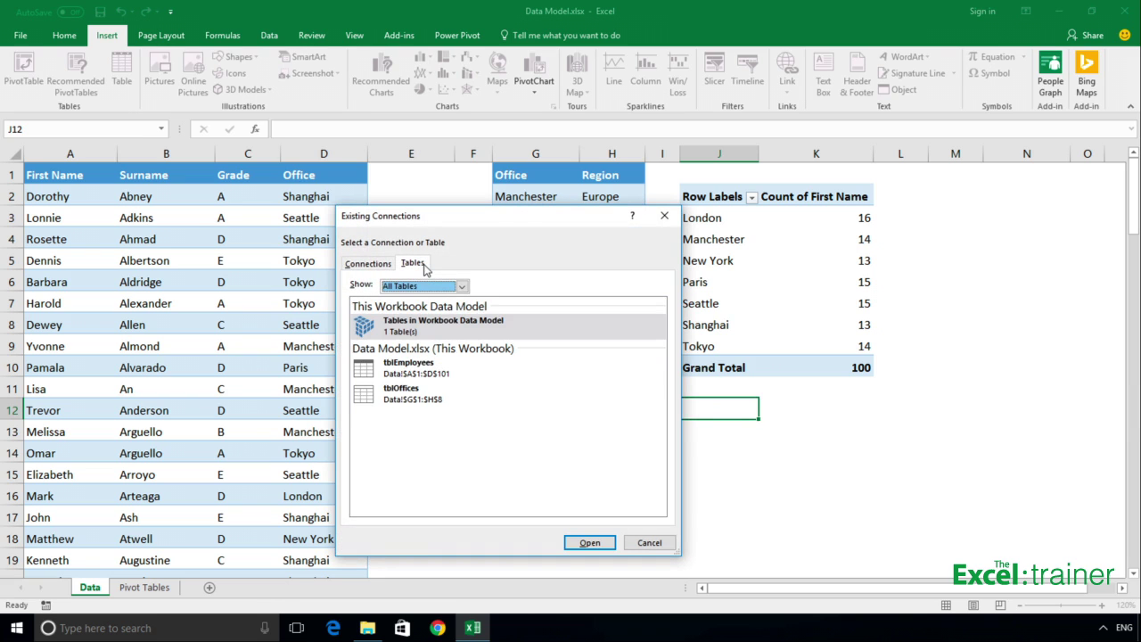
click(465, 329)
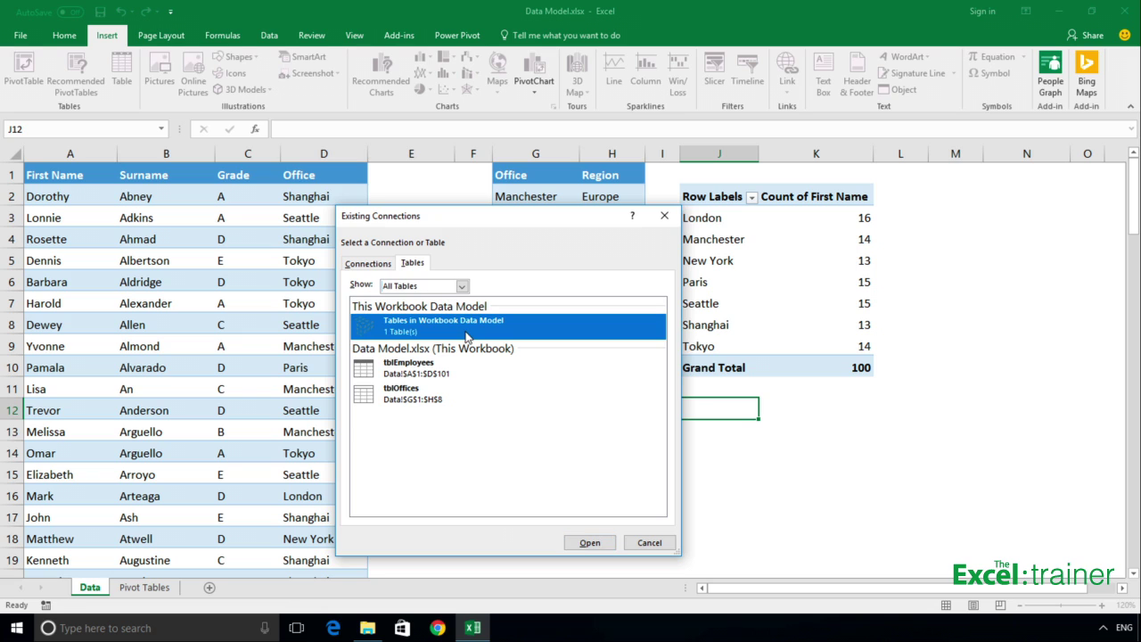
click(590, 543)
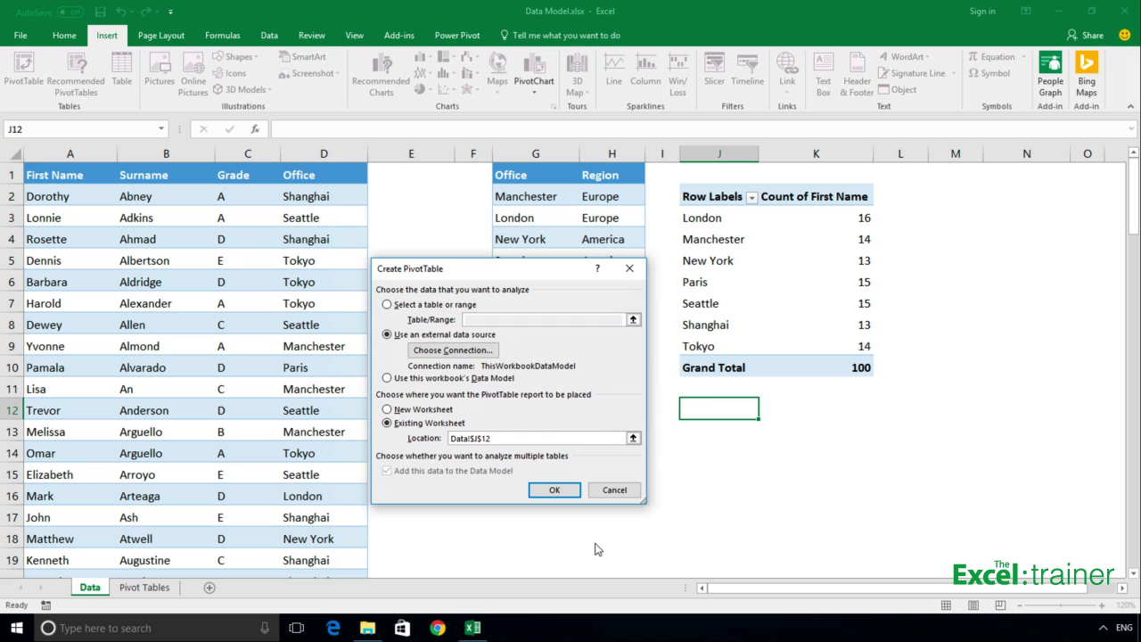
click(555, 491)
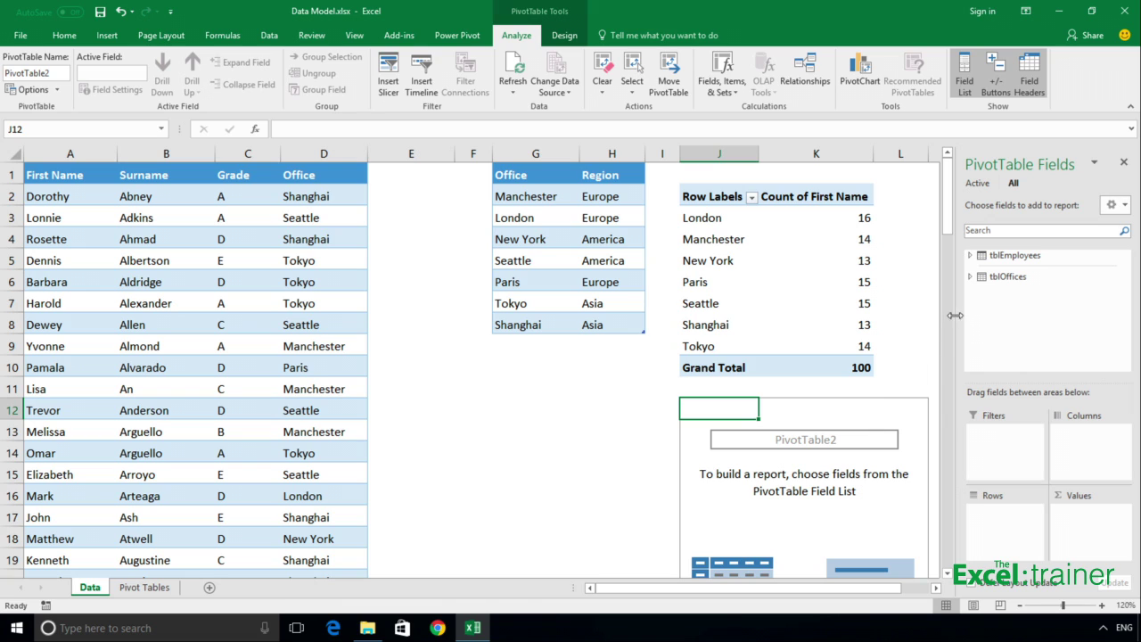
Lay out the second pivot table with Region from tblOffices as rows and a count of Office as values
click(971, 278)
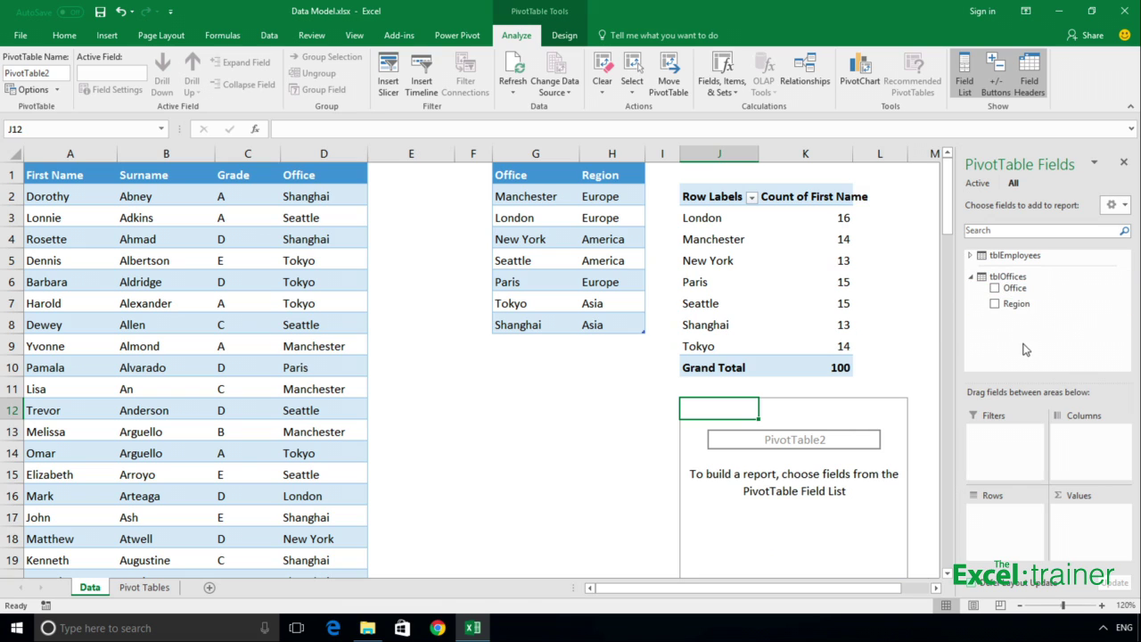
drag(1017, 304, 1021, 517)
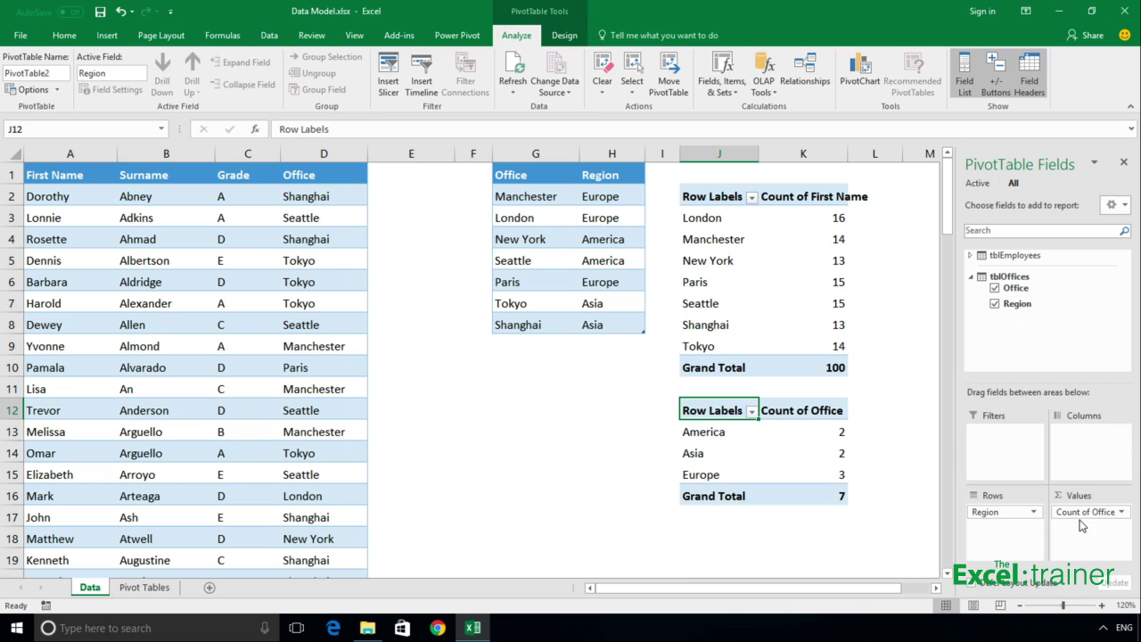
Create a relationship from the Office column of tblEmployees to the Office column of tblOffices as the related lookup table
click(722, 262)
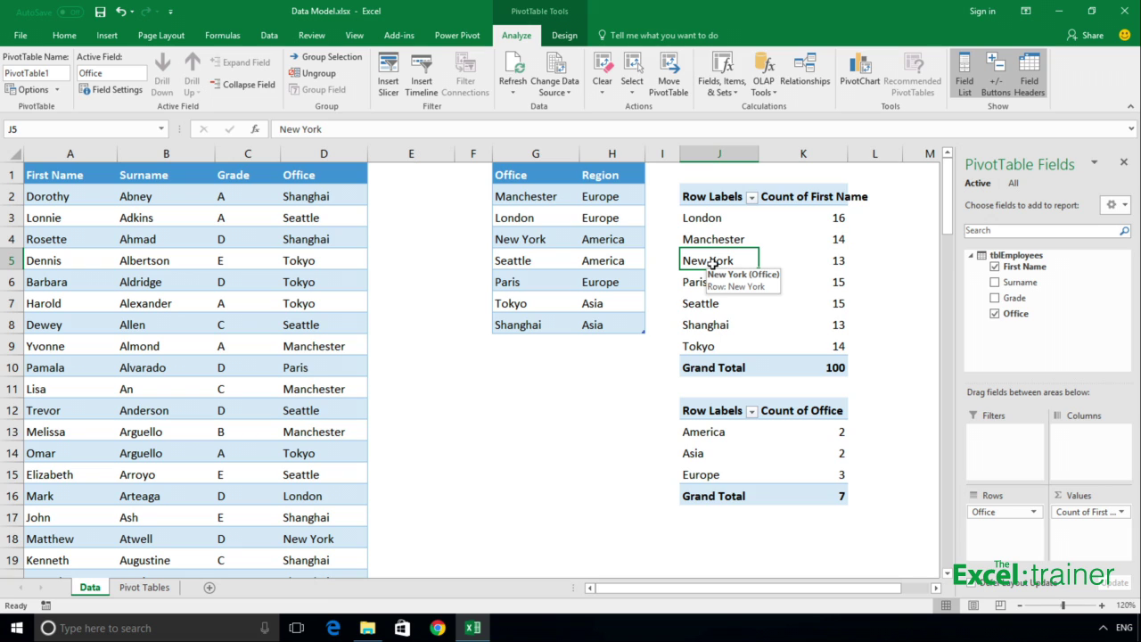
click(712, 441)
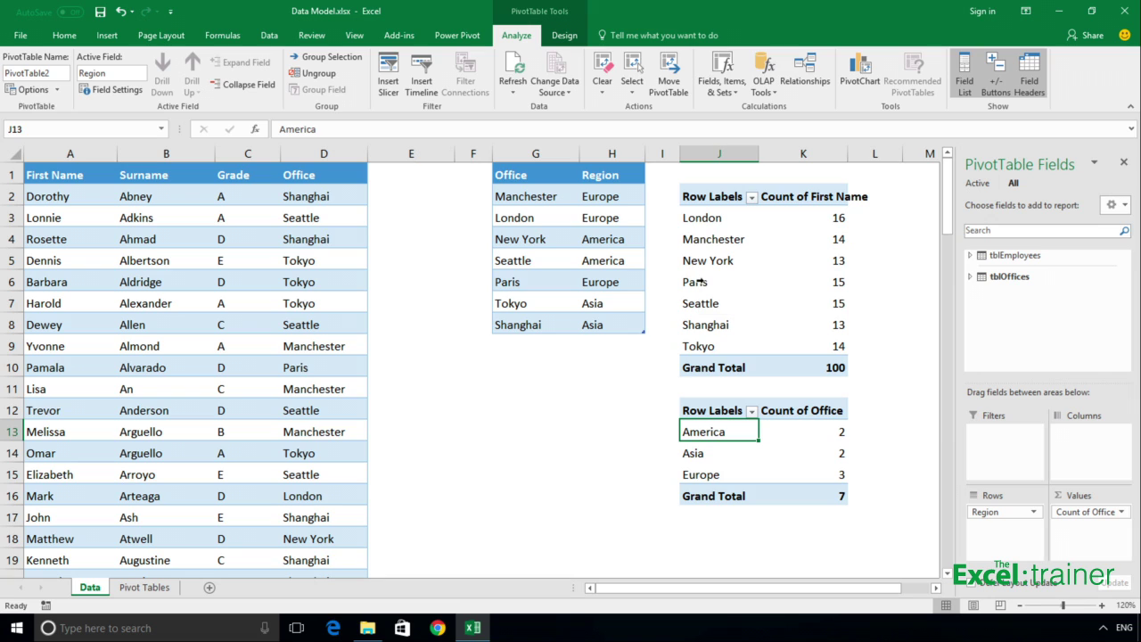
click(814, 84)
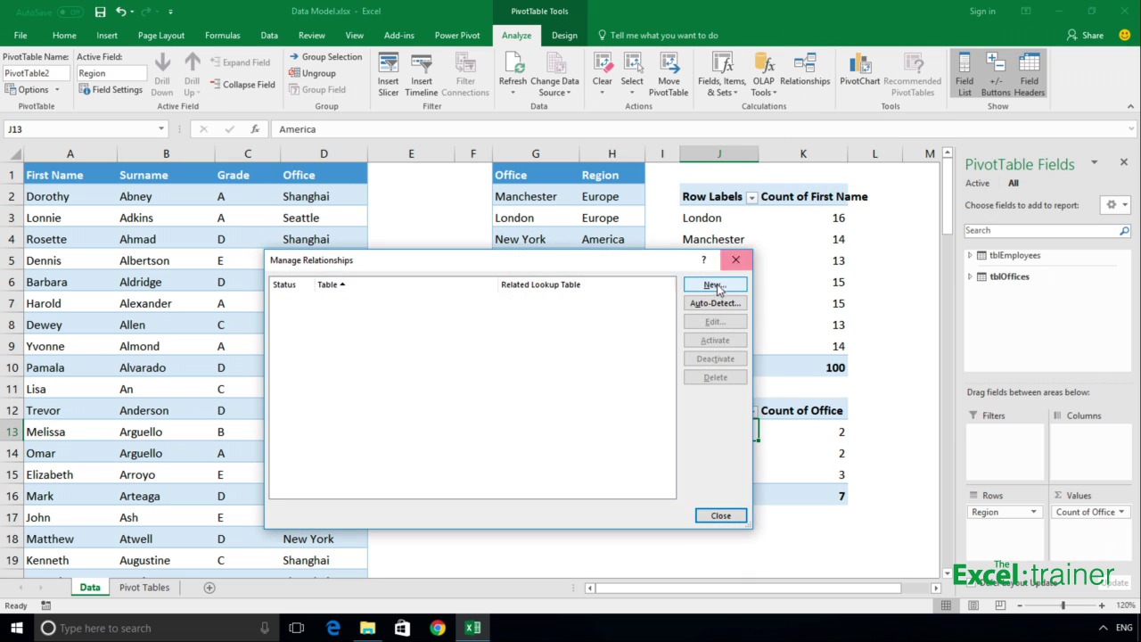
click(715, 285)
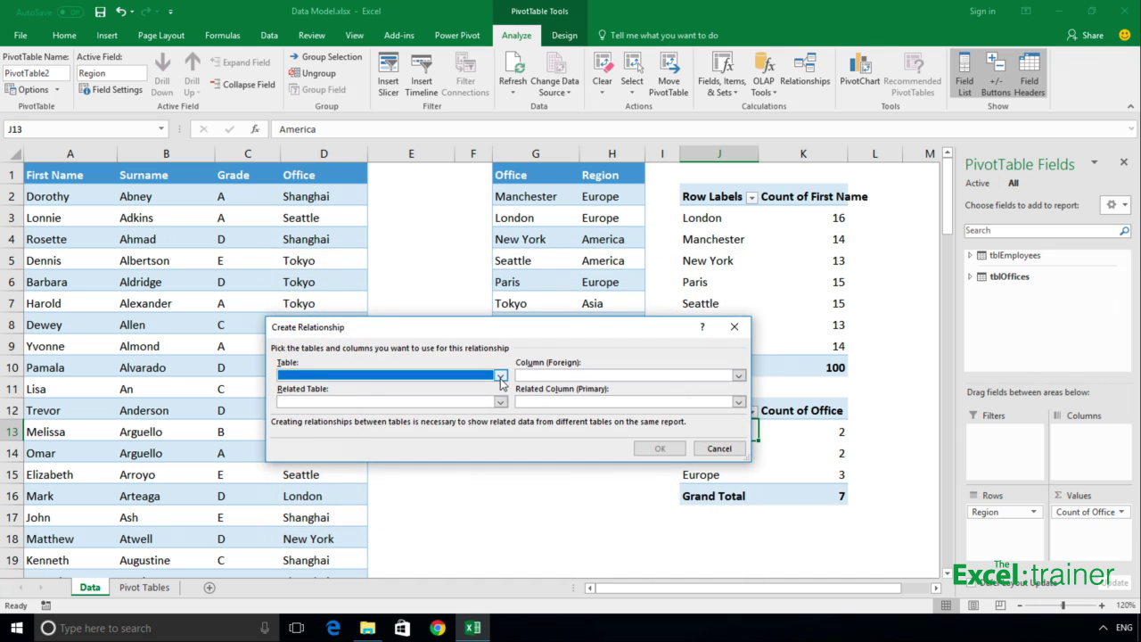
click(501, 376)
click(451, 392)
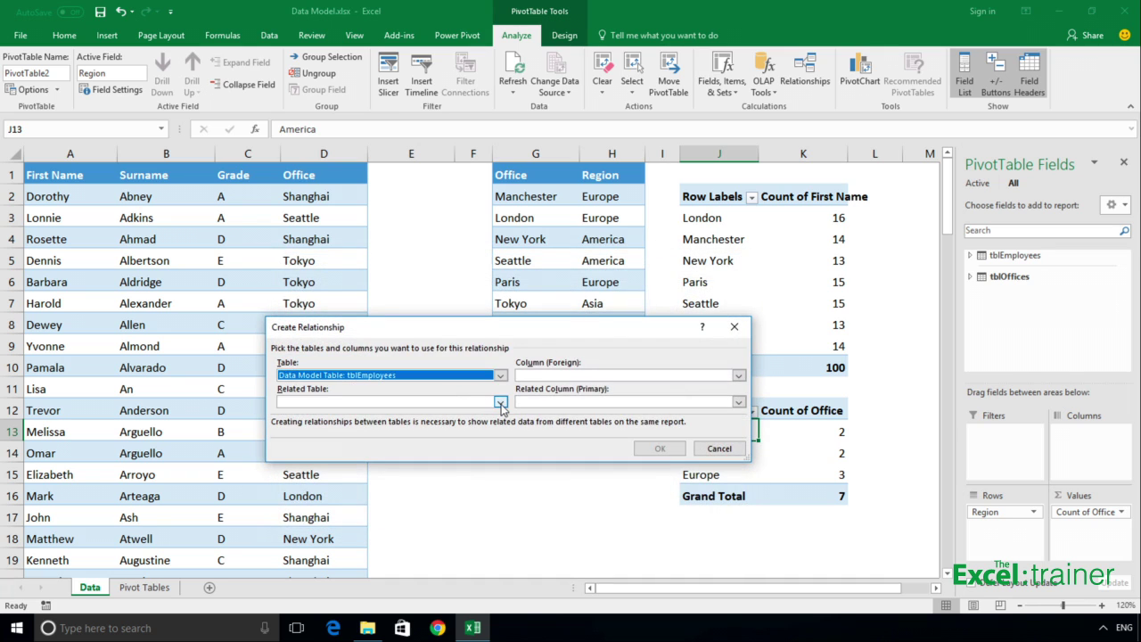
click(502, 403)
click(436, 428)
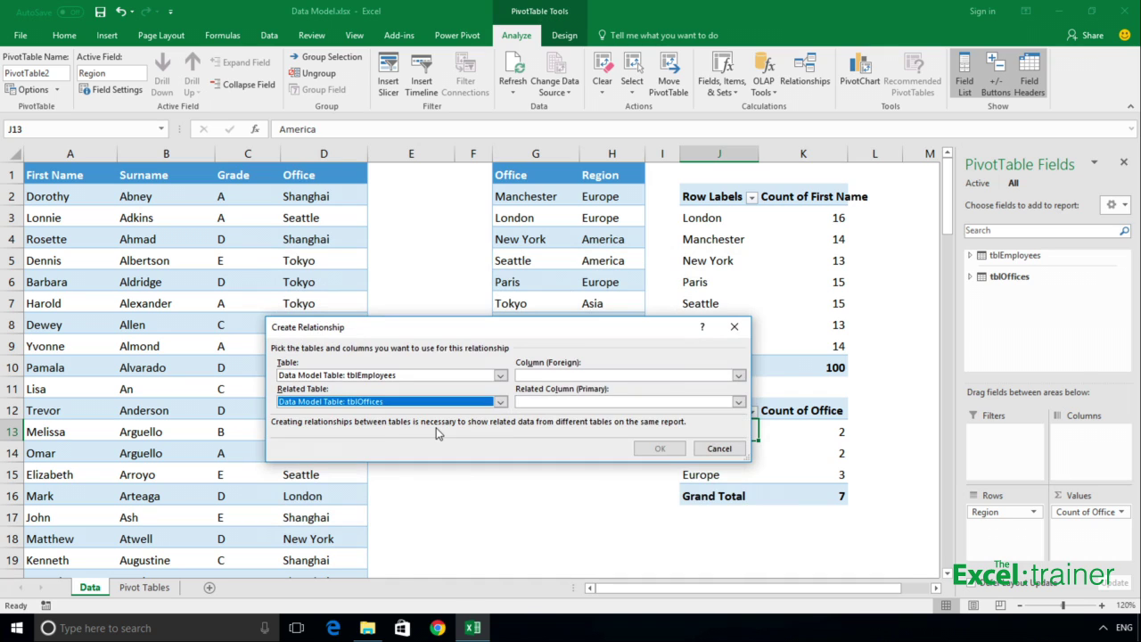
click(739, 376)
click(552, 422)
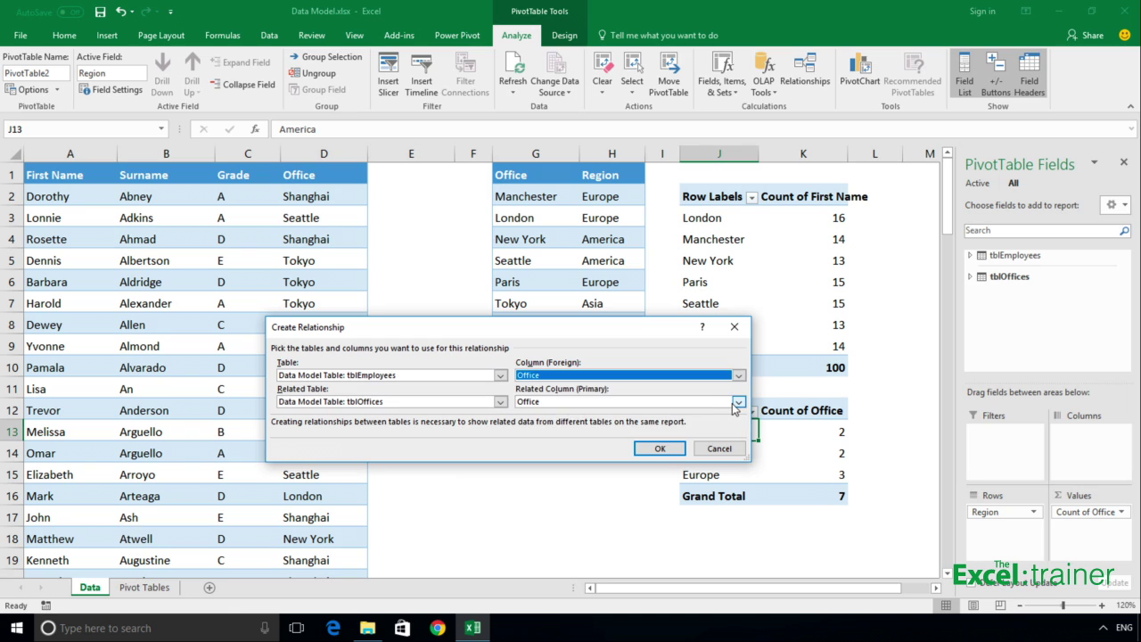
click(673, 449)
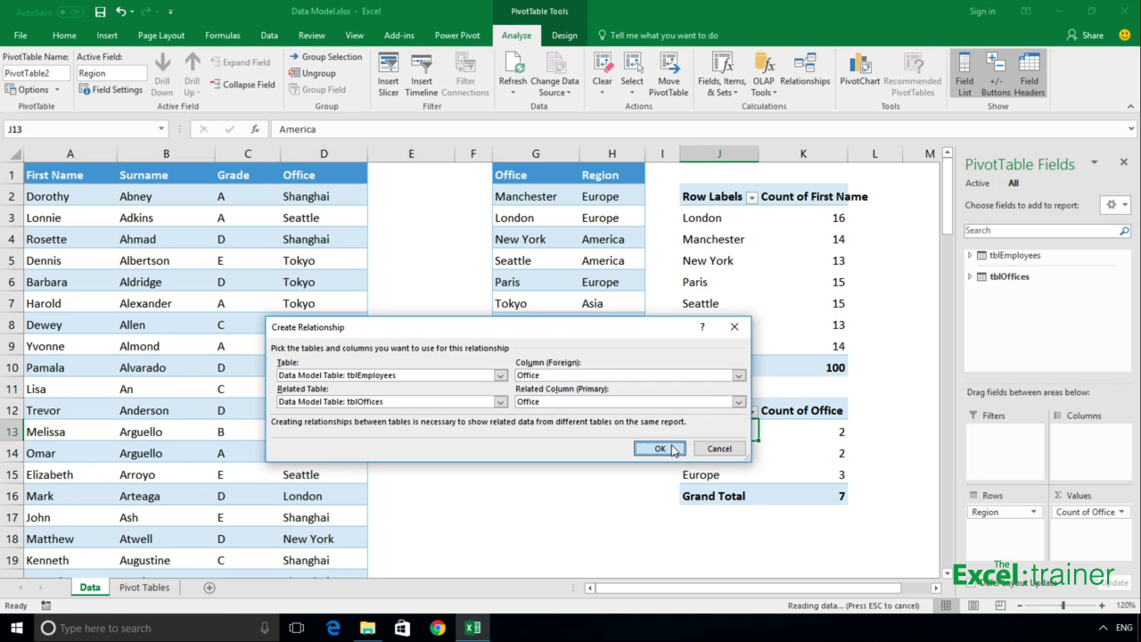
click(724, 516)
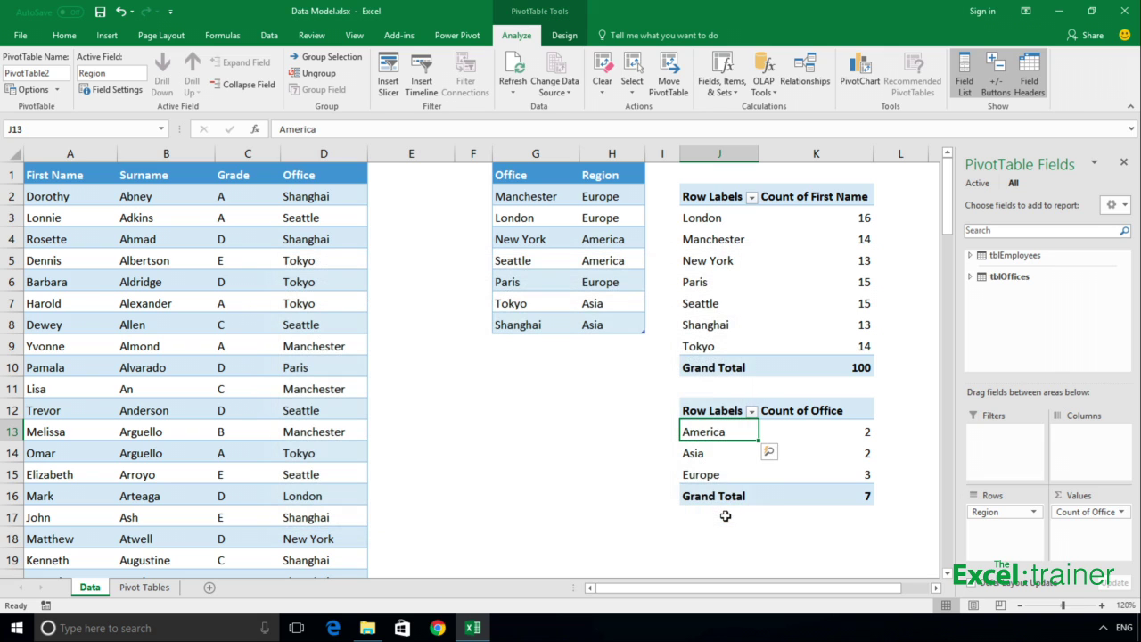
Insert a slicer for the Office field of tblEmployees from the employee pivot table
click(721, 241)
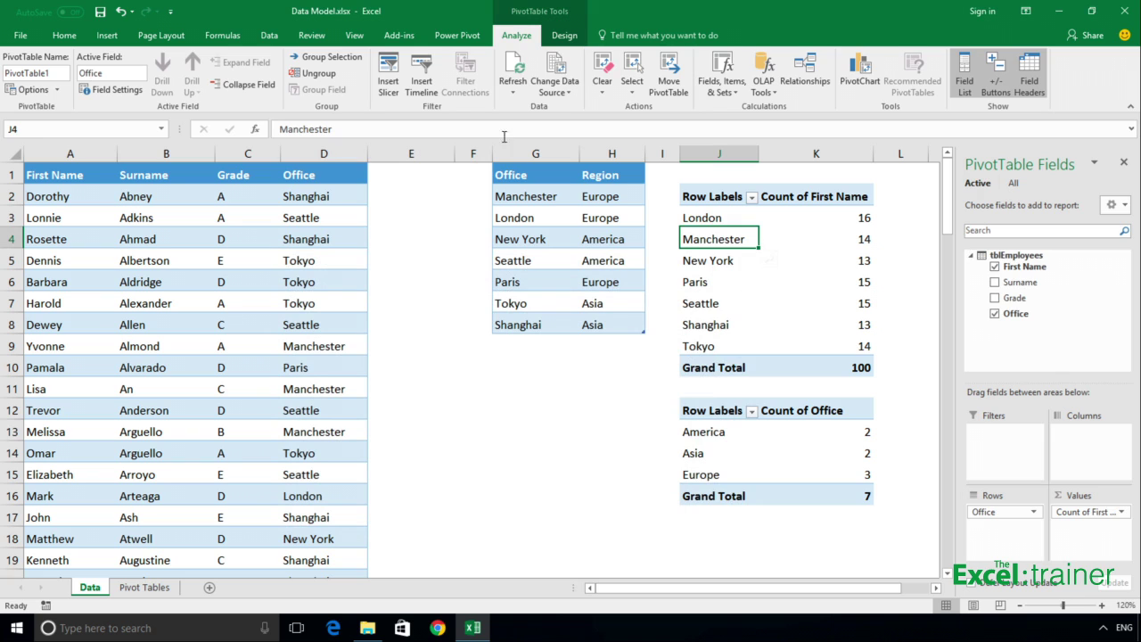
click(389, 78)
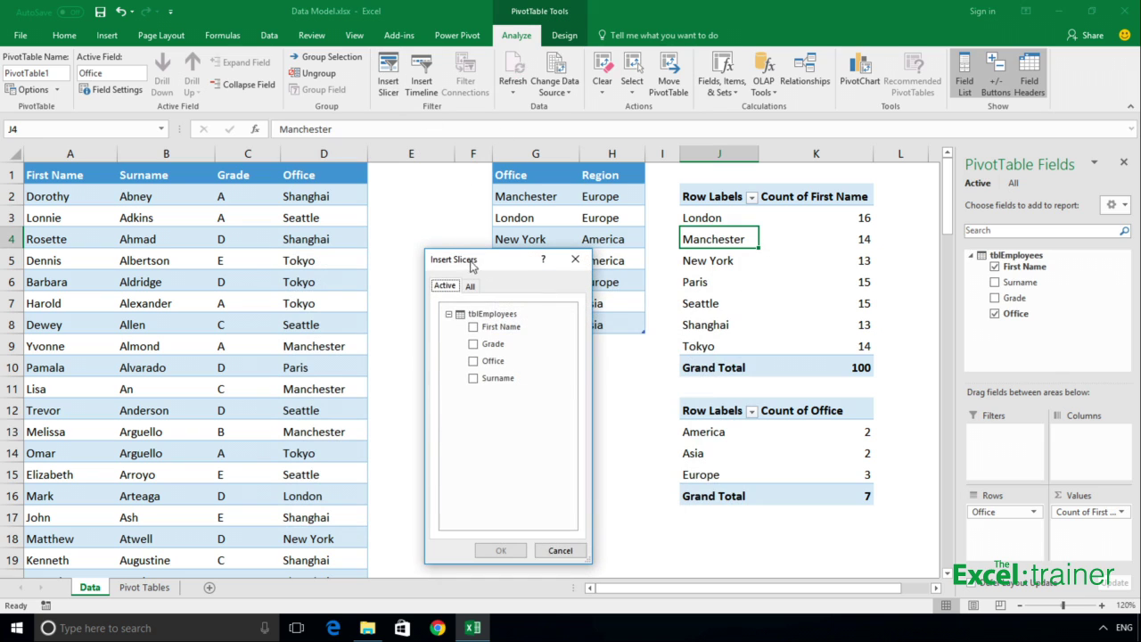
click(474, 361)
click(498, 550)
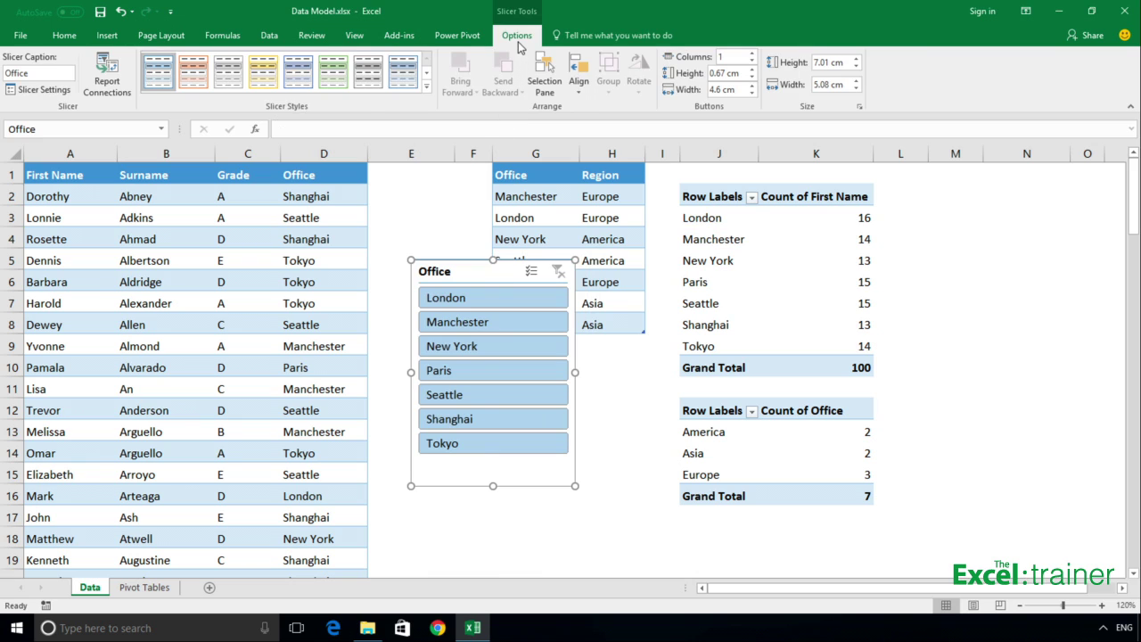
Connect the Office slicer to PivotTable2 as well as PivotTable1
click(108, 78)
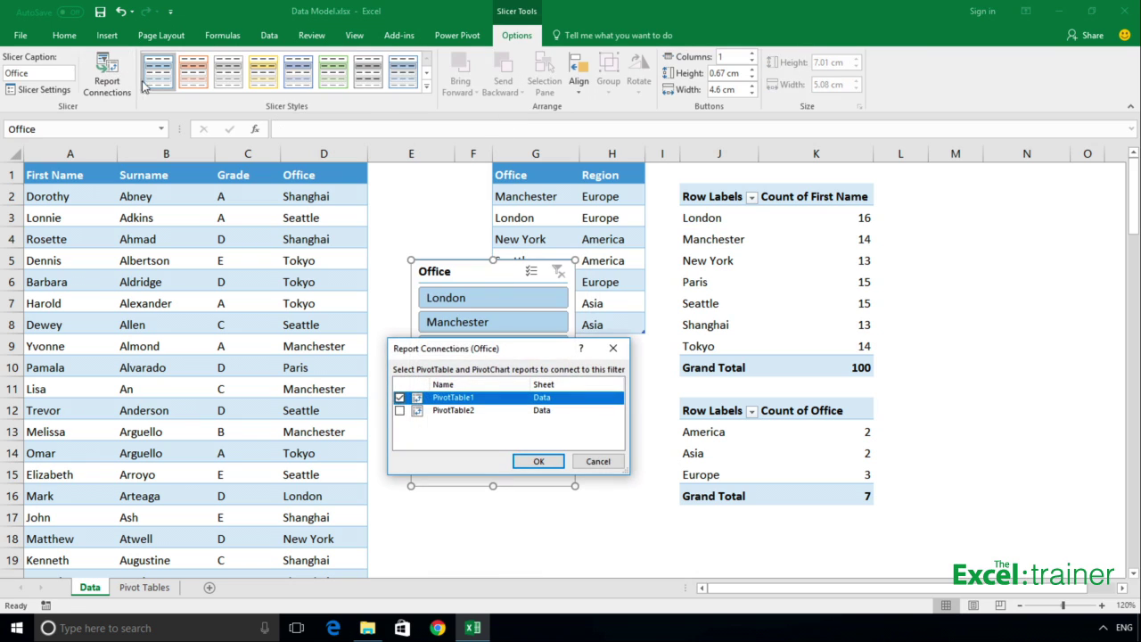
click(399, 411)
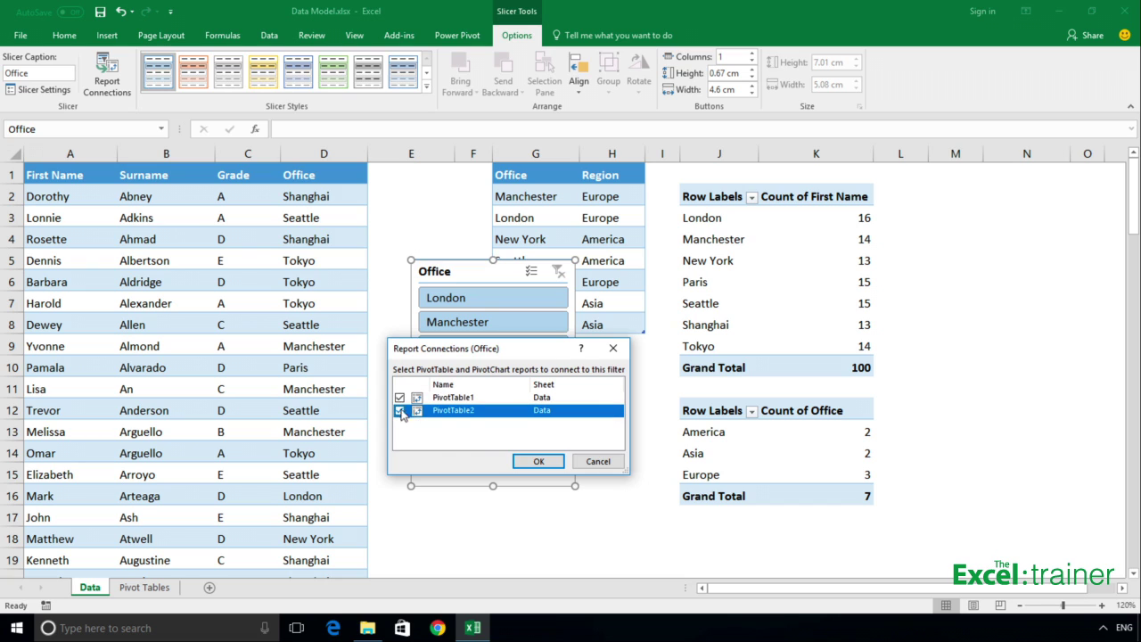
click(532, 461)
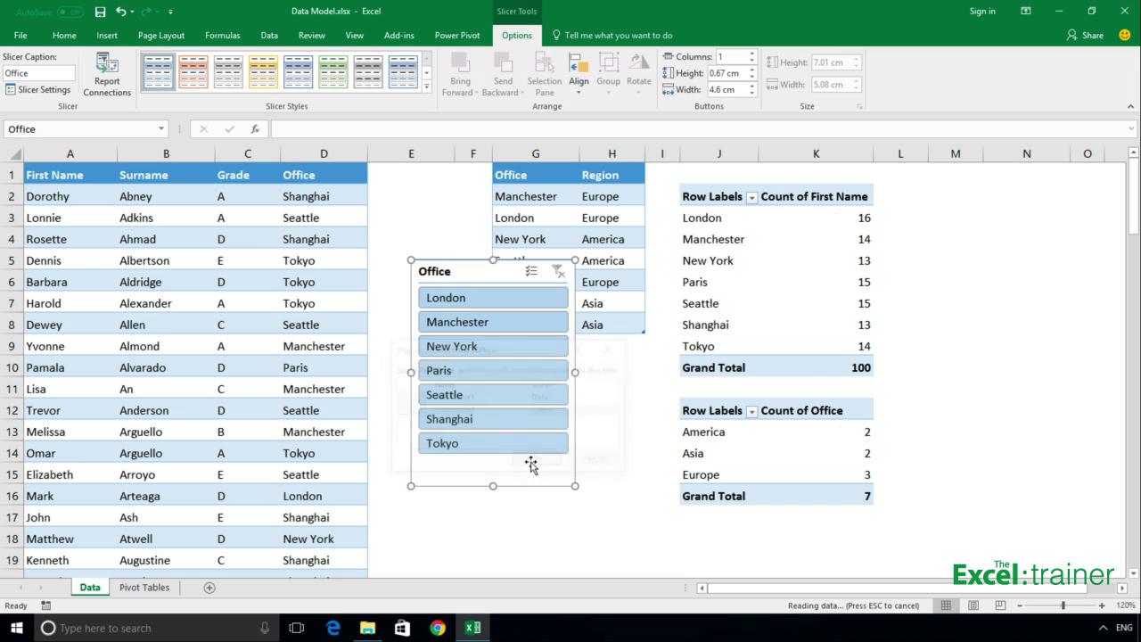